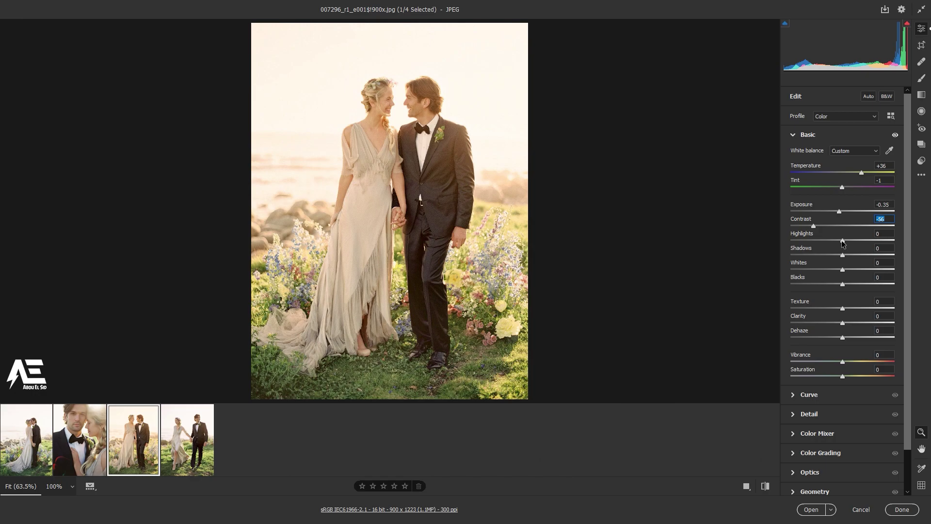
- Set the photo's Highlights to -81, Shadows to -100, Whites to -100 and Blacks to -34
left_click_drag(838, 241, 801, 247)
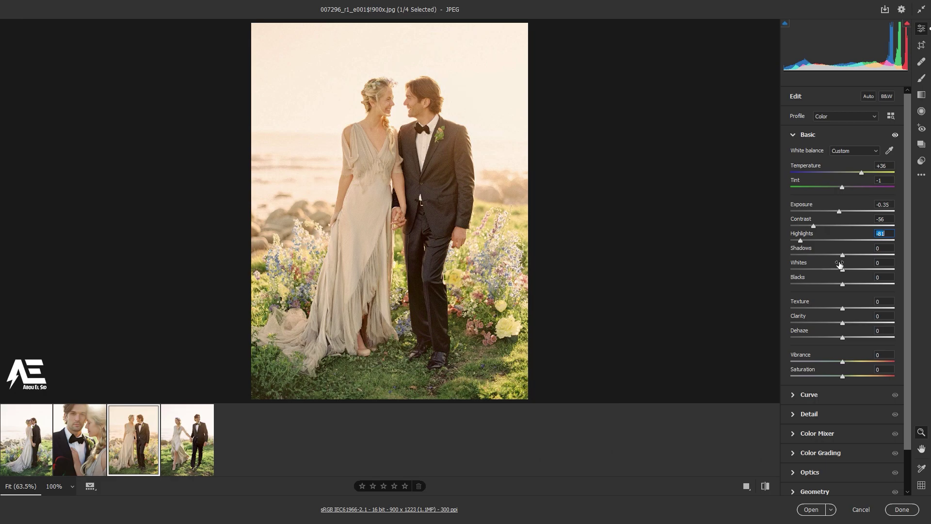
left_click_drag(844, 259, 787, 254)
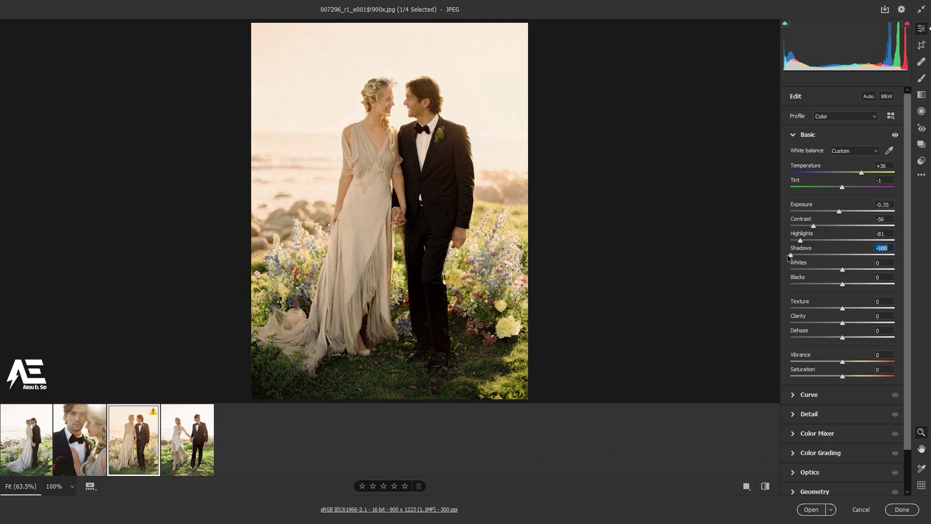
left_click_drag(843, 269, 790, 271)
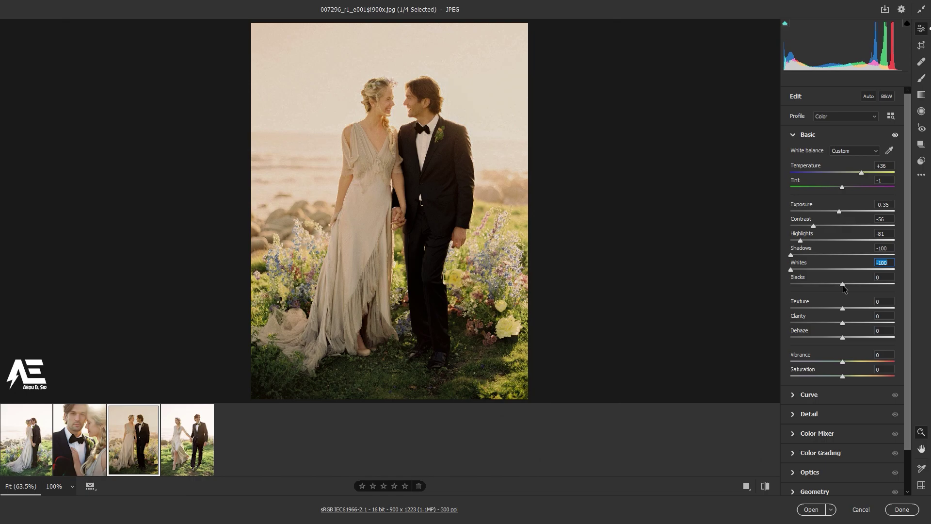
left_click_drag(842, 285, 842, 286)
left_click_drag(840, 285, 827, 284)
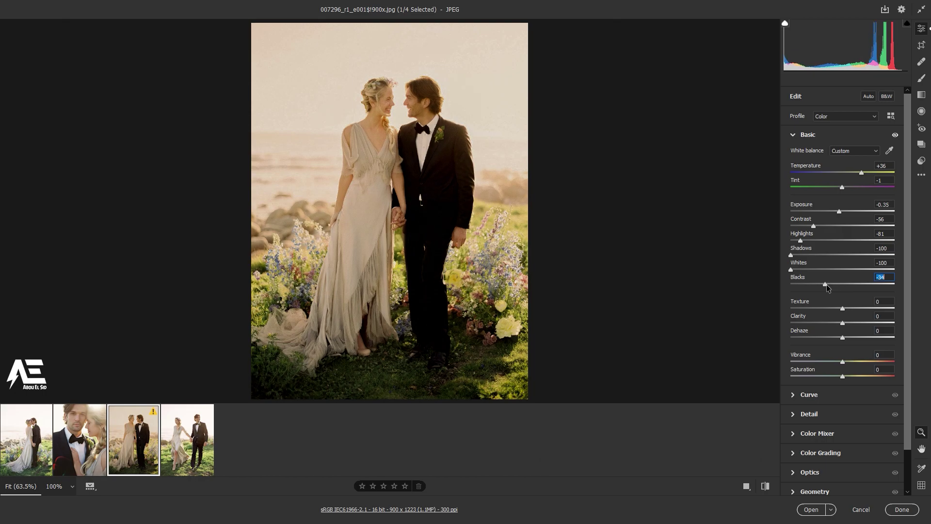
- Set Texture to +22, Clarity to +6, Vibrance to +4 and overall Saturation to +27
left_click(845, 311)
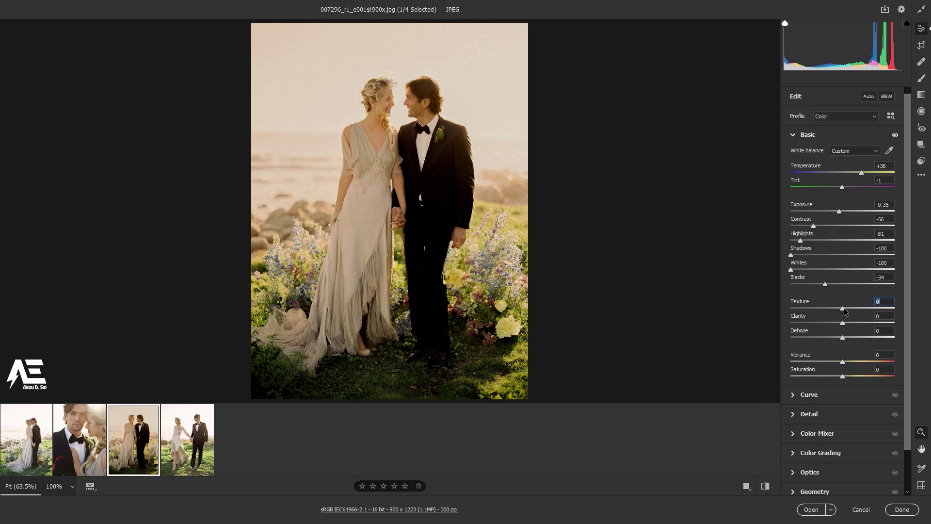
left_click_drag(845, 311, 857, 311)
left_click(844, 326)
left_click_drag(845, 327, 848, 328)
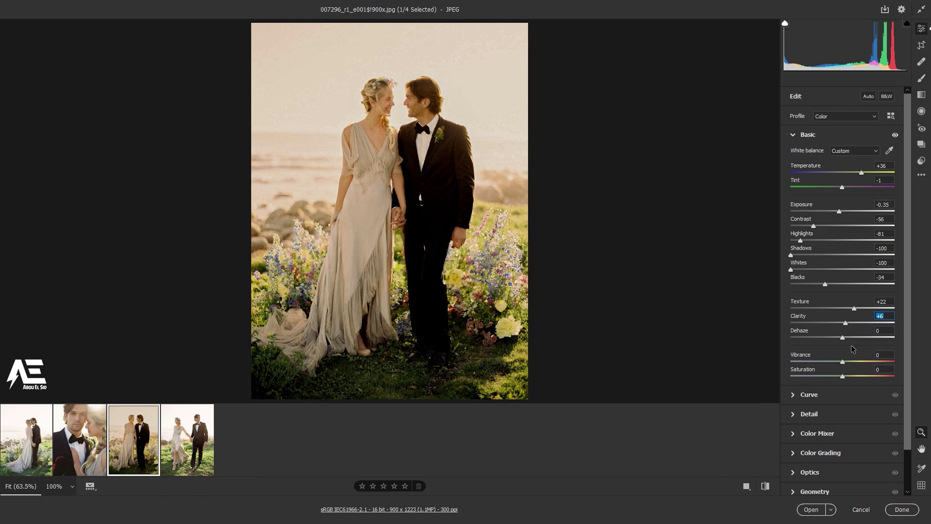
left_click_drag(845, 363, 847, 363)
left_click_drag(843, 379, 857, 378)
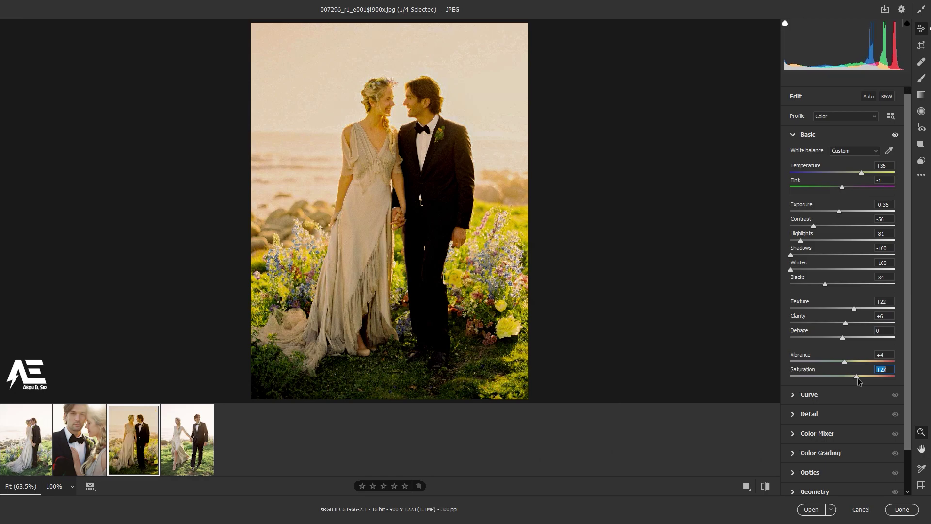
- In the Color Mixer hue adjustments, set Reds to +81, Oranges to -4, Yellows to +13 and Greens to +38
scroll(858, 378, "down", 3)
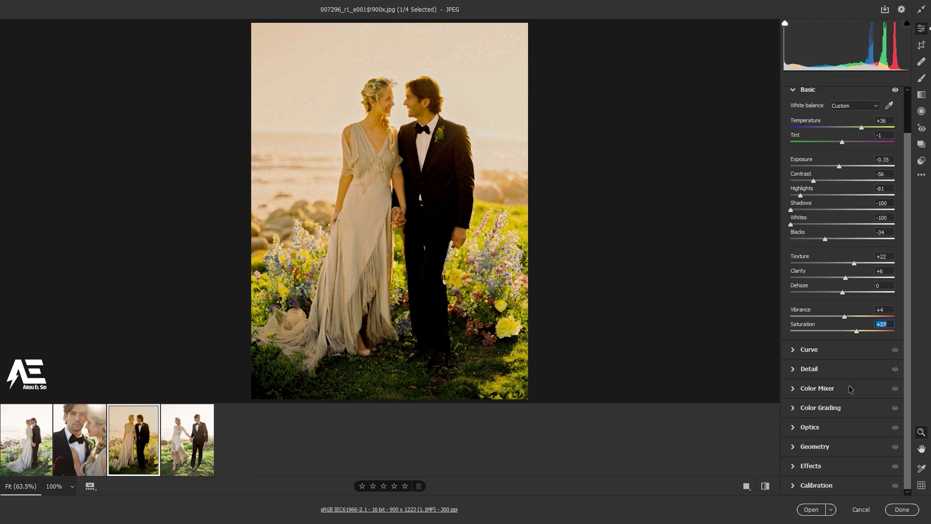
left_click(849, 388)
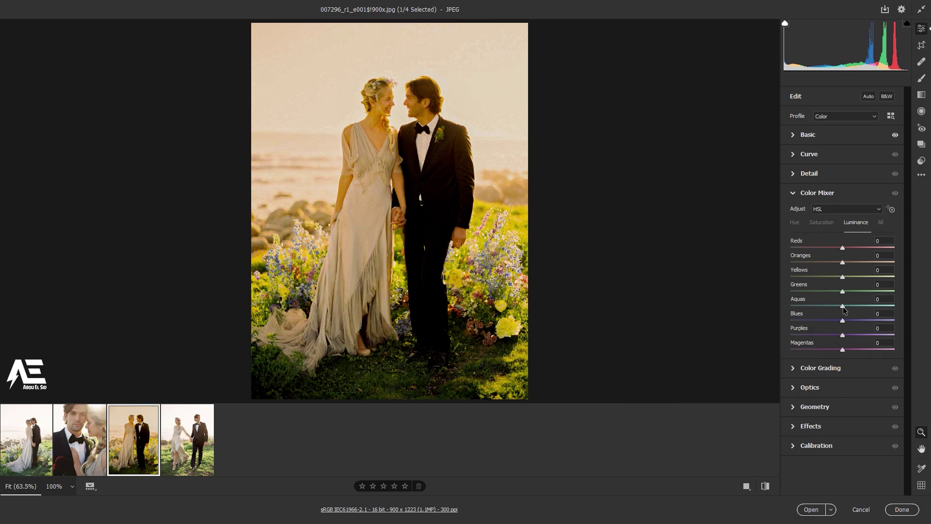
left_click(796, 225)
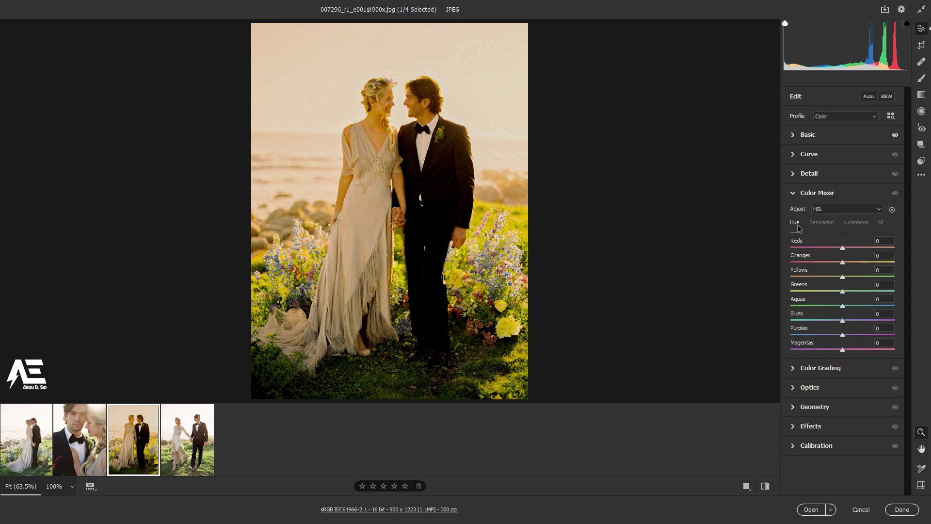
left_click_drag(842, 249, 852, 252)
left_click_drag(844, 264, 852, 296)
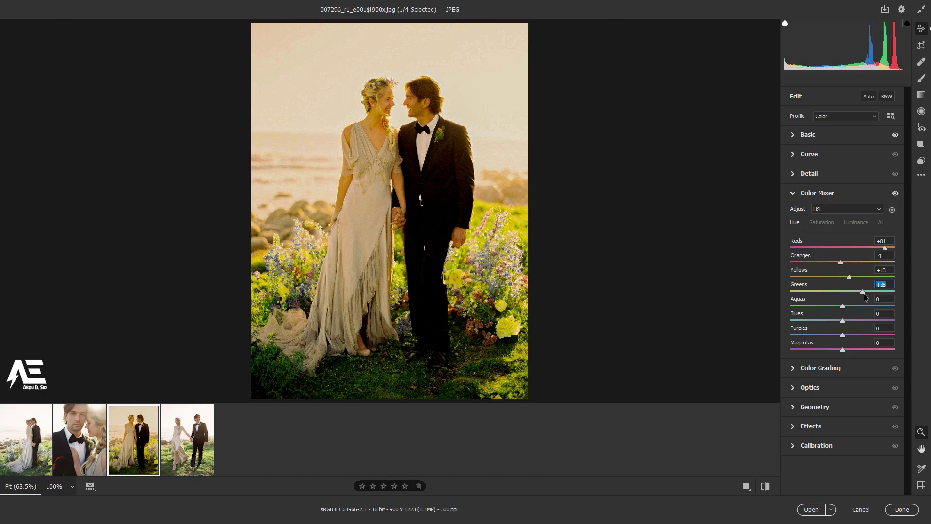
- Shift the Color Mixer hues of the Aquas, Blues, Purples and Magentas
left_click_drag(843, 304, 831, 306)
left_click_drag(809, 307, 834, 324)
left_click_drag(843, 335, 855, 349)
- In the Color Mixer saturation adjustments, set Reds to -13, Oranges to -39 and Yellows to -87
left_click(826, 224)
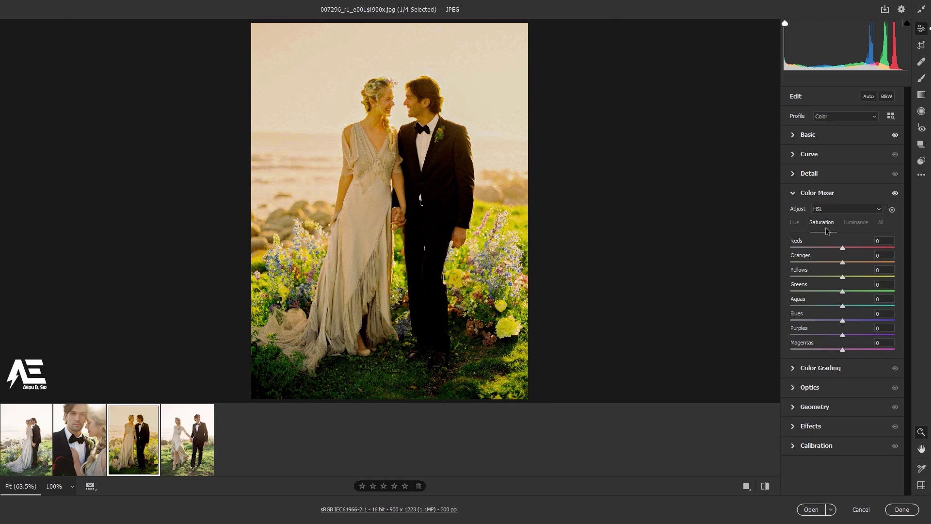
left_click_drag(843, 247, 821, 262)
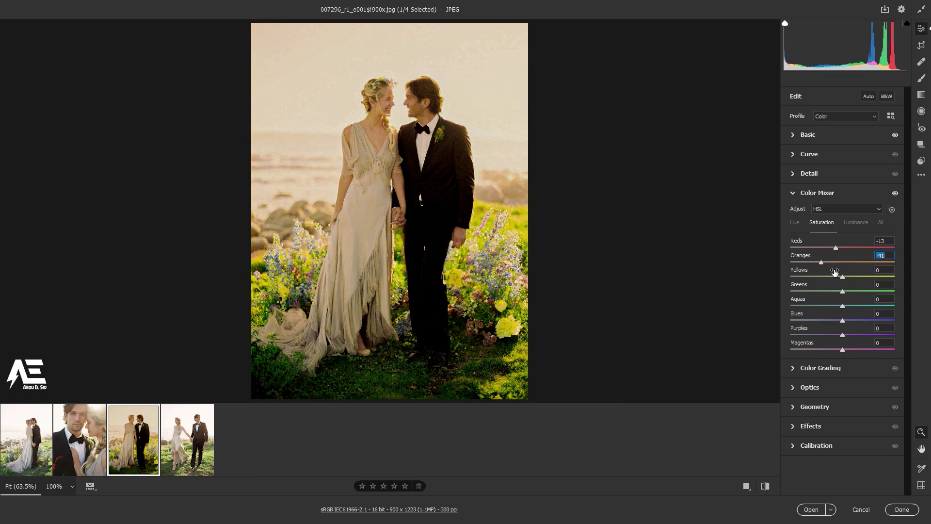
left_click_drag(822, 261, 821, 262)
left_click_drag(842, 275, 797, 279)
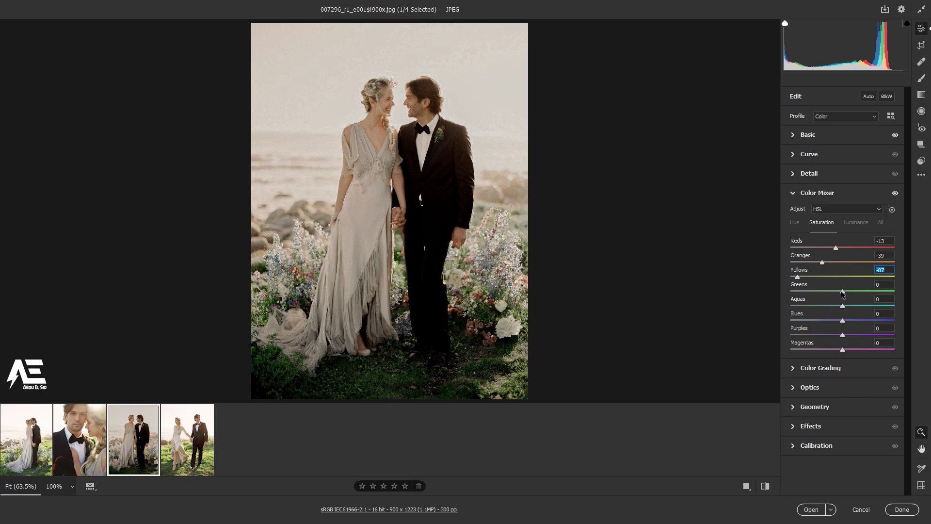
- Strongly lower the Color Mixer saturation of the Greens, Aquas, Blues, Purples and Magentas
left_click_drag(842, 292, 789, 307)
left_click_drag(843, 321, 800, 322)
left_click_drag(842, 334, 800, 350)
- Lower the luminance of the Greens in the Color Mixer
left_click(846, 231)
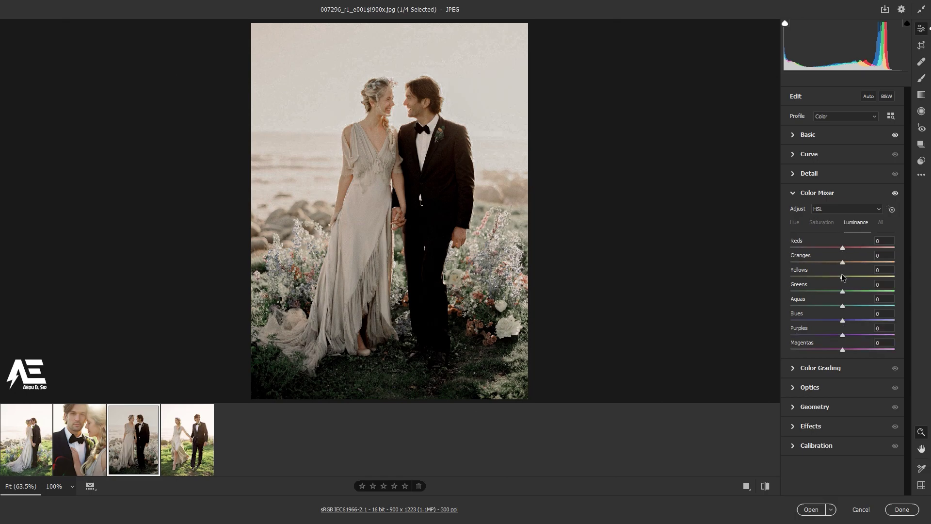
left_click_drag(842, 292, 822, 292)
left_click(793, 193)
- Color grade the shadows with Hue 77 and Saturation 13, and set Blending to 100
left_click(822, 212)
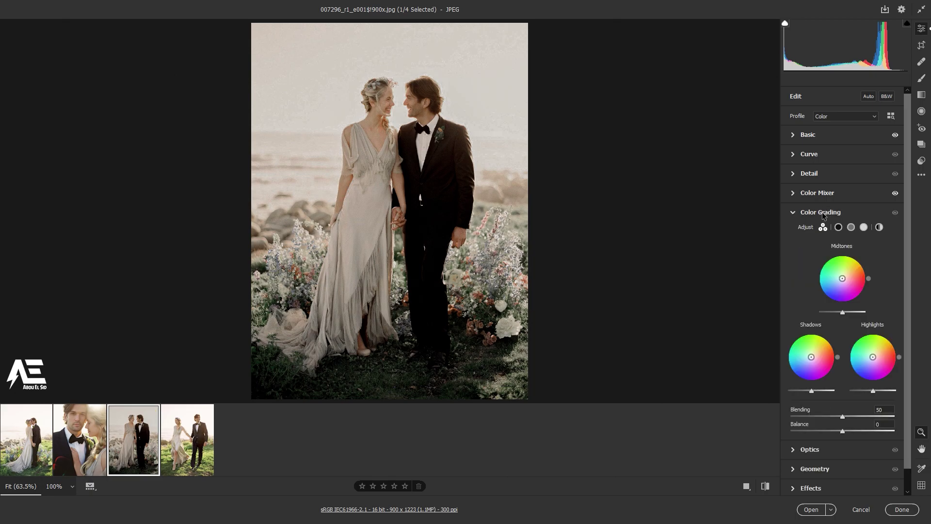
left_click(838, 228)
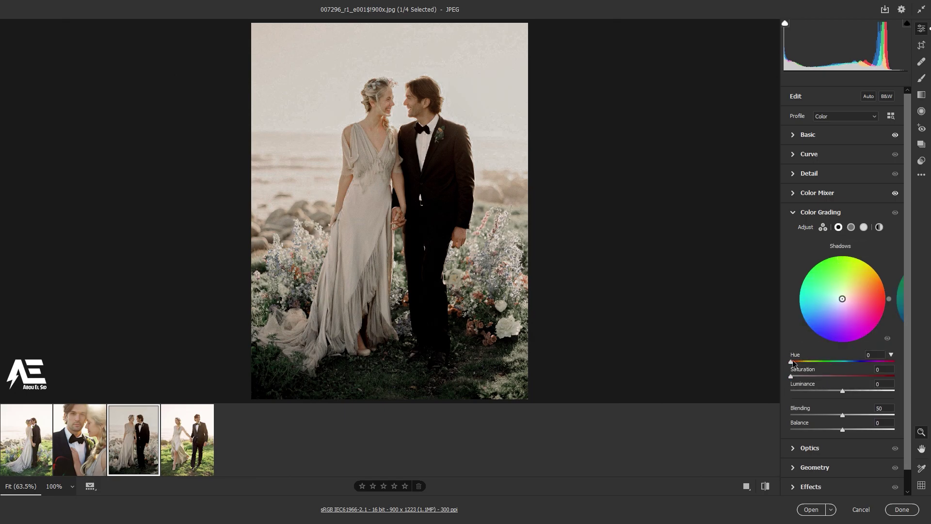
left_click_drag(792, 362, 804, 364)
mouse_move(807, 364)
left_mouse_down()
mouse_move(815, 367)
mouse_move(793, 378)
mouse_move(805, 377)
left_mouse_up()
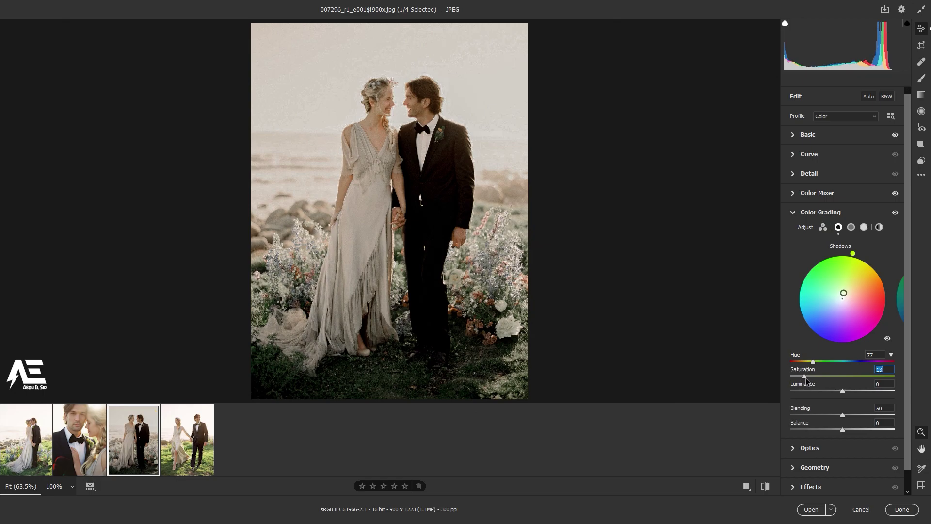
left_click_drag(846, 416, 904, 422)
- Color grade the highlights with Hue 254 and Saturation 2
left_click(864, 227)
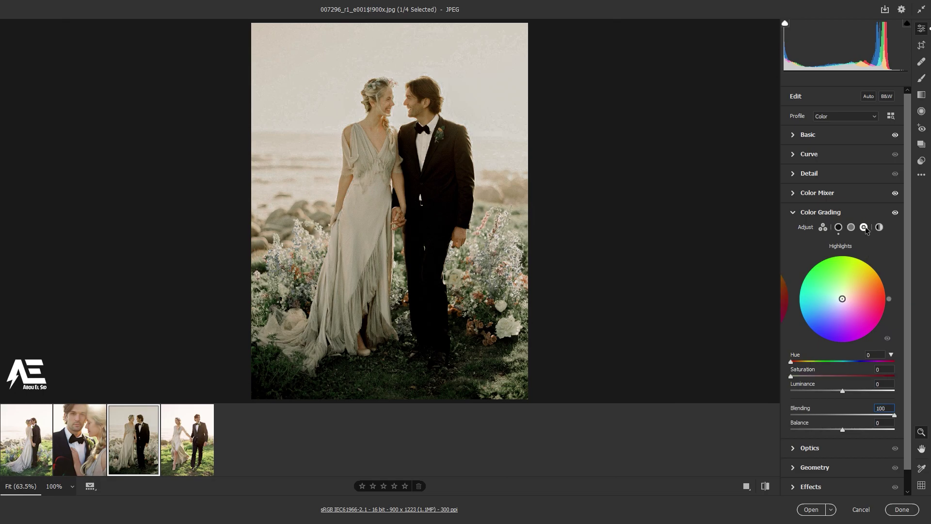
left_click_drag(792, 362, 868, 374)
key("Tab")
left_click_drag(793, 377, 796, 377)
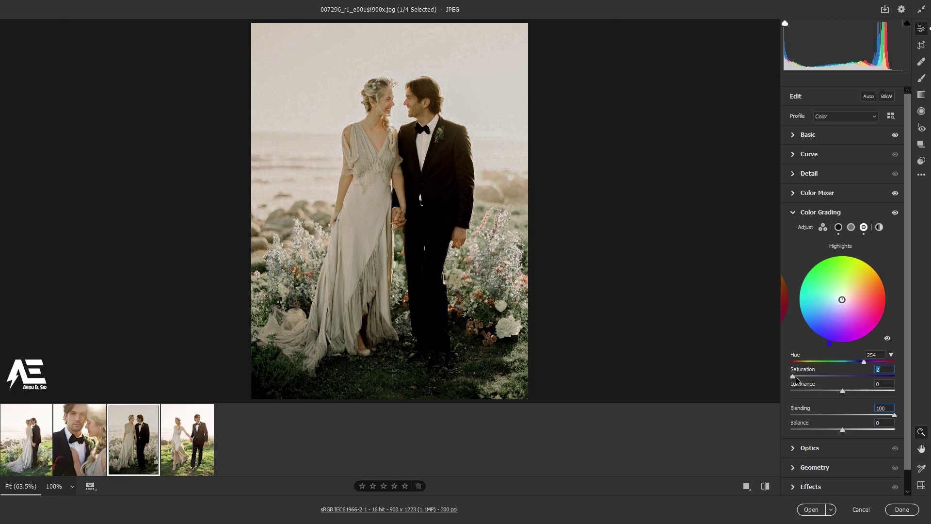
- In Calibration, set the shadows Tint to +7 and the Red Primary to Hue +10 and Saturation +3
scroll(840, 487, "down", 1)
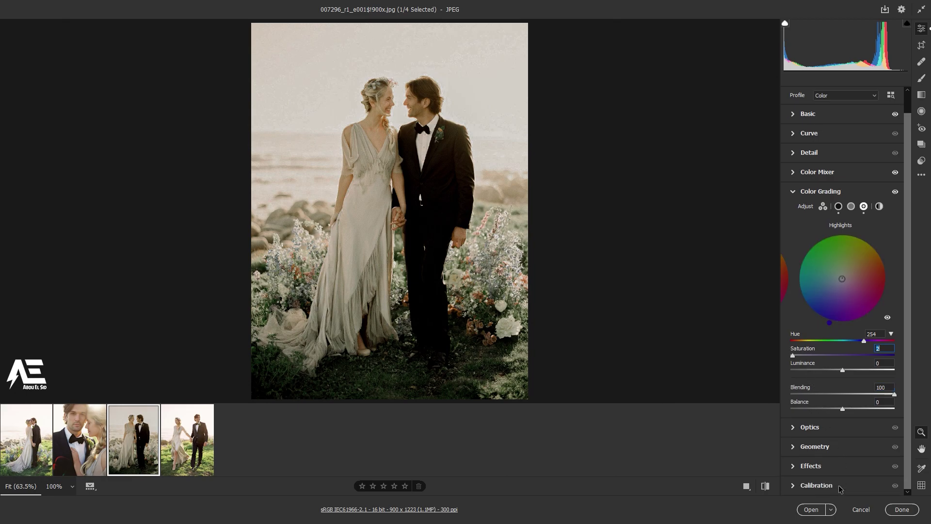
left_click(840, 487)
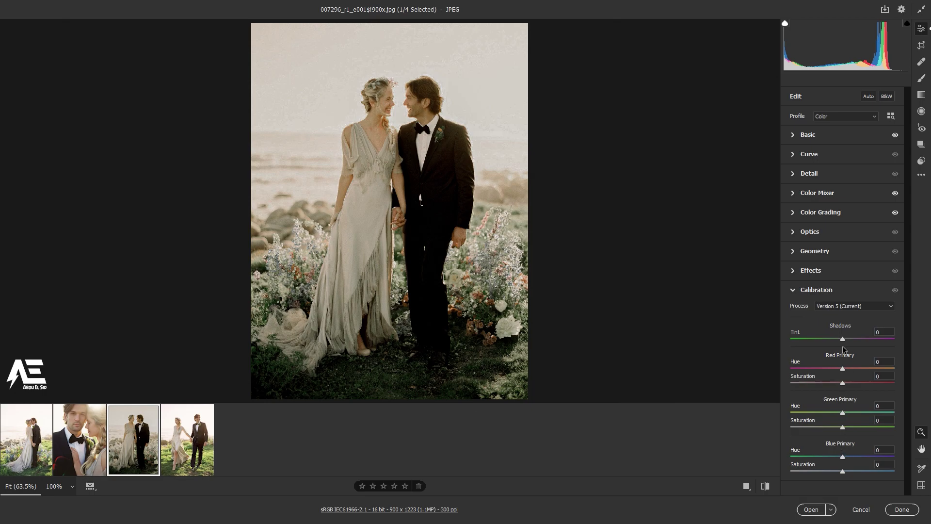
left_click_drag(843, 339, 846, 340)
left_click(843, 367)
left_click_drag(843, 367, 848, 367)
left_click(842, 382)
- Calibrate the Green Primary to Hue +33, Saturation -38 and the Blue Primary to Hue -43, Saturation -33
left_click_drag(843, 412, 862, 413)
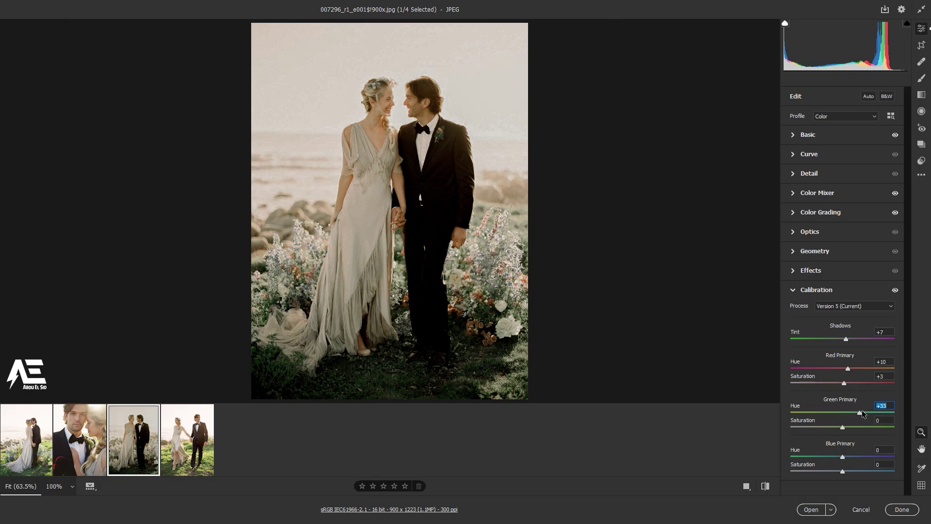
left_click_drag(841, 427, 823, 426)
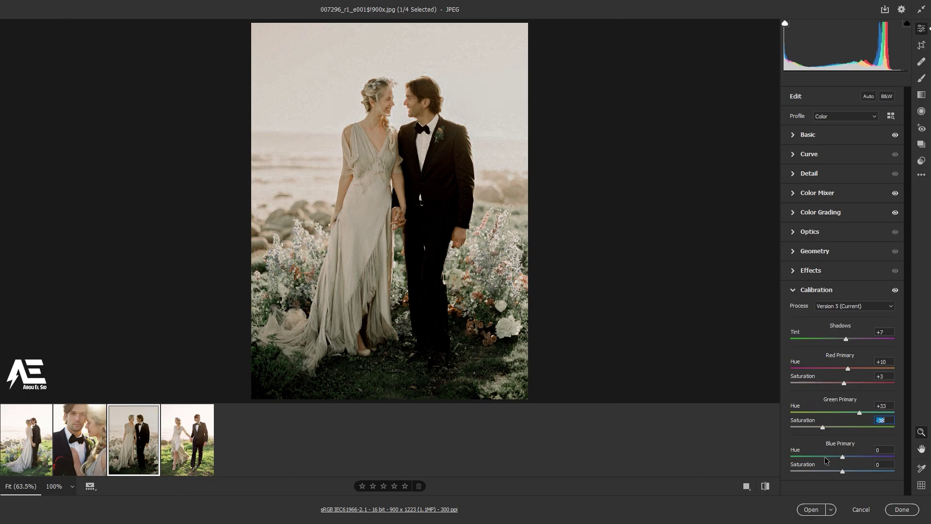
left_click(841, 457)
left_click_drag(842, 458, 826, 472)
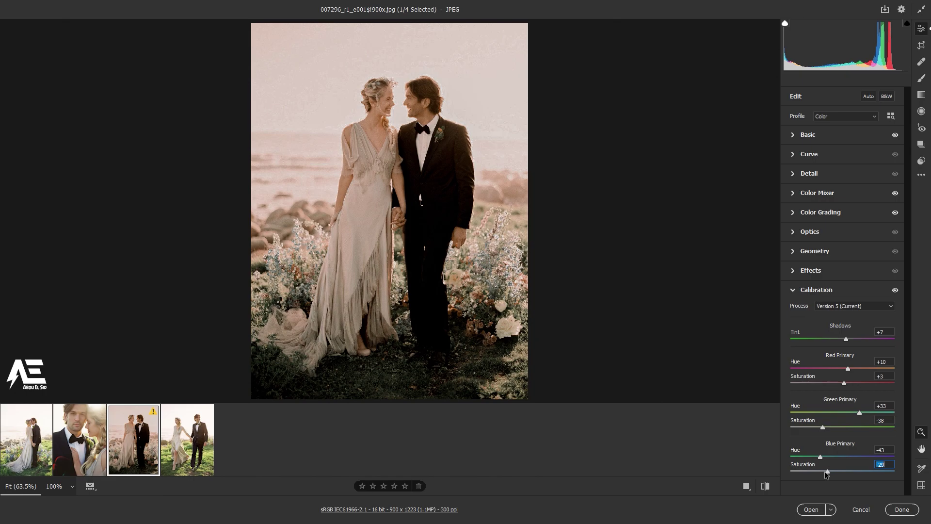
left_click_drag(824, 472, 825, 475)
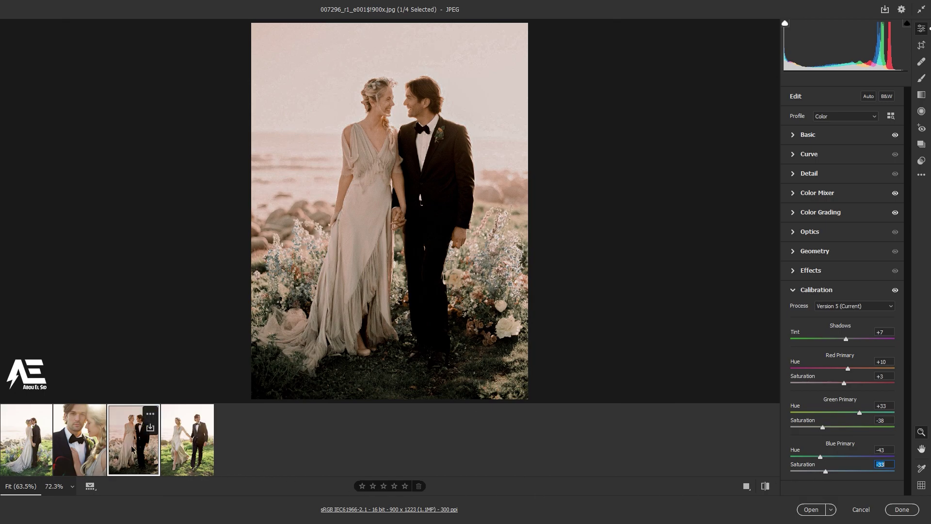
- Copy the edit settings of the graded photo and paste them onto the fourth photo in the filmstrip
right_click(143, 428)
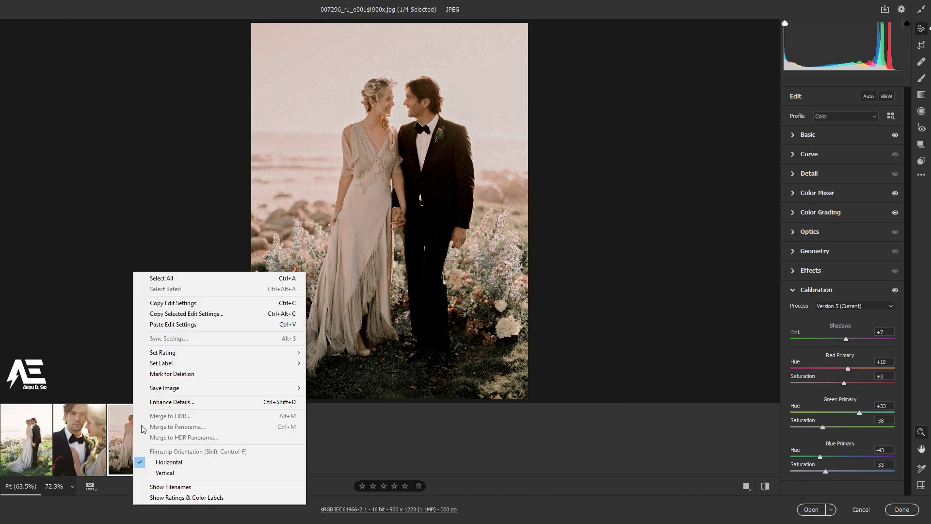
left_click(216, 304)
left_click(200, 412)
right_click(196, 459)
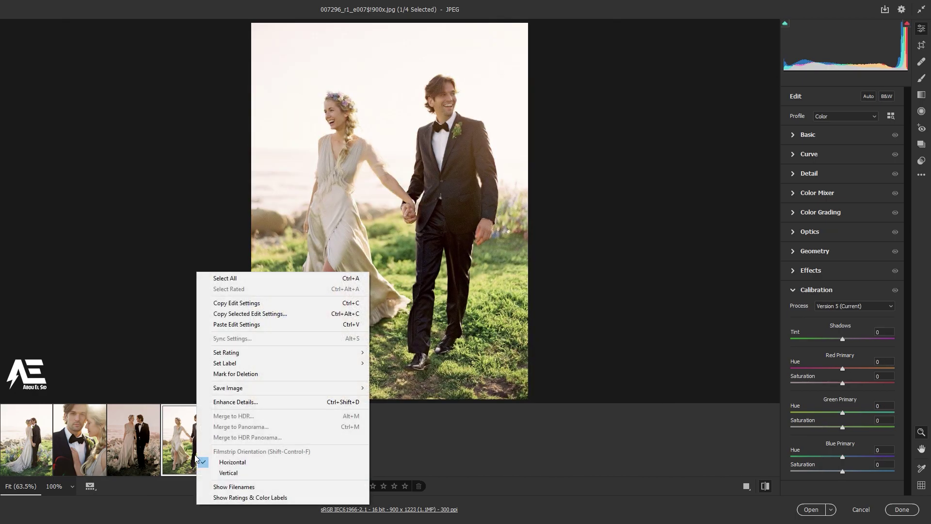
left_click(232, 325)
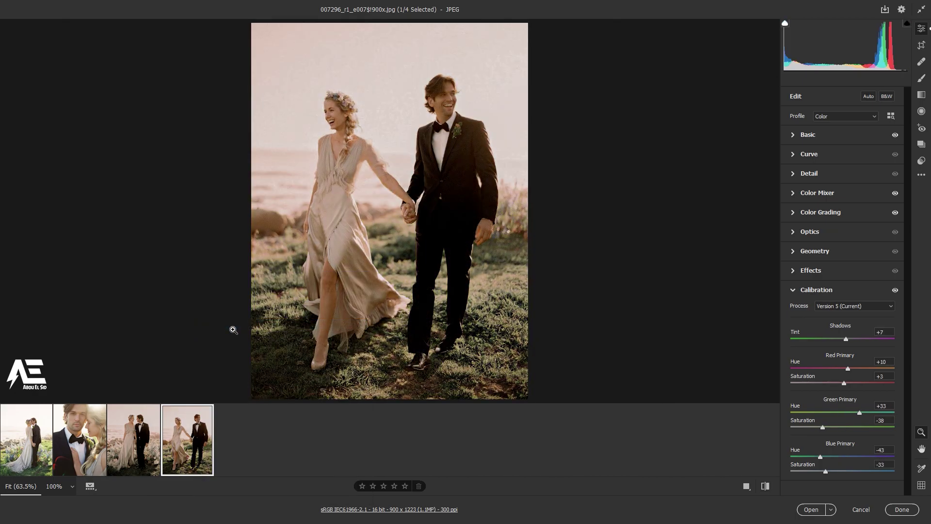
- Paste the copied edit settings onto the second photo and the first photo in the filmstrip
left_click(81, 463)
right_click(76, 464)
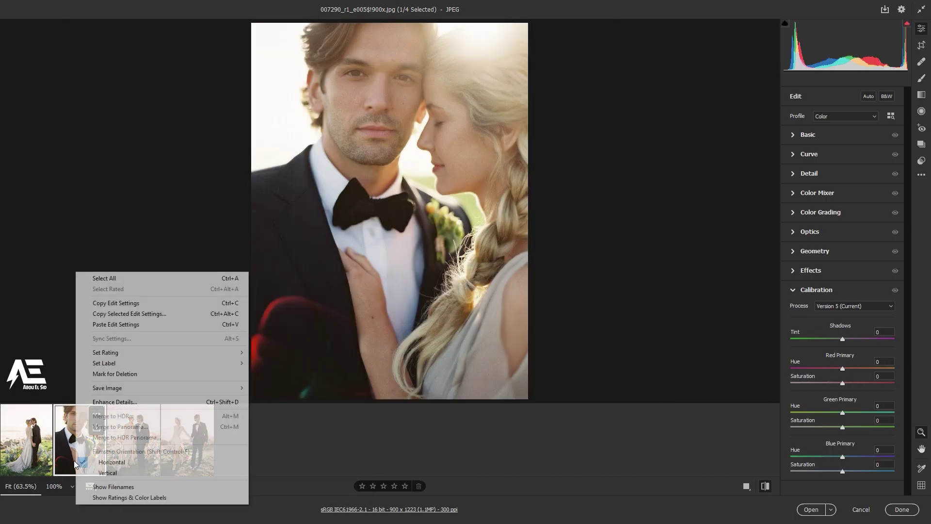
left_click(115, 325)
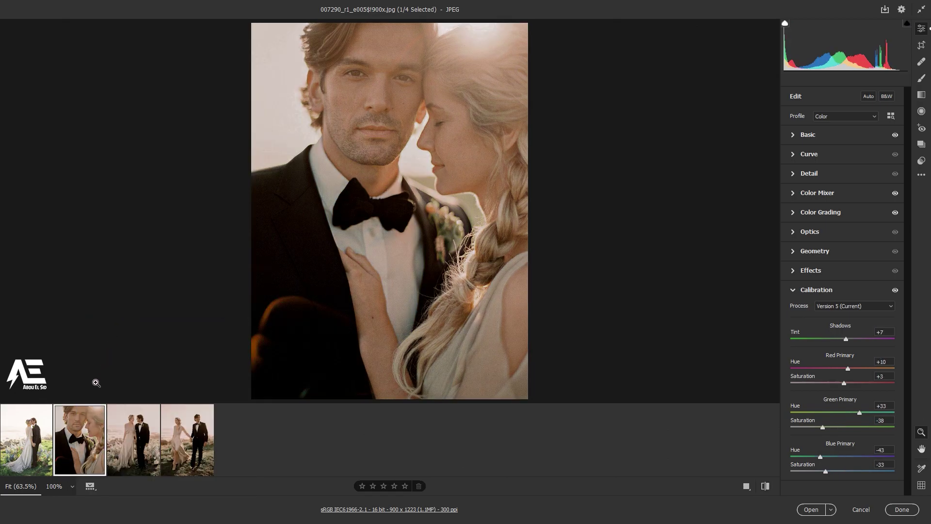
left_click(32, 462)
right_click(32, 461)
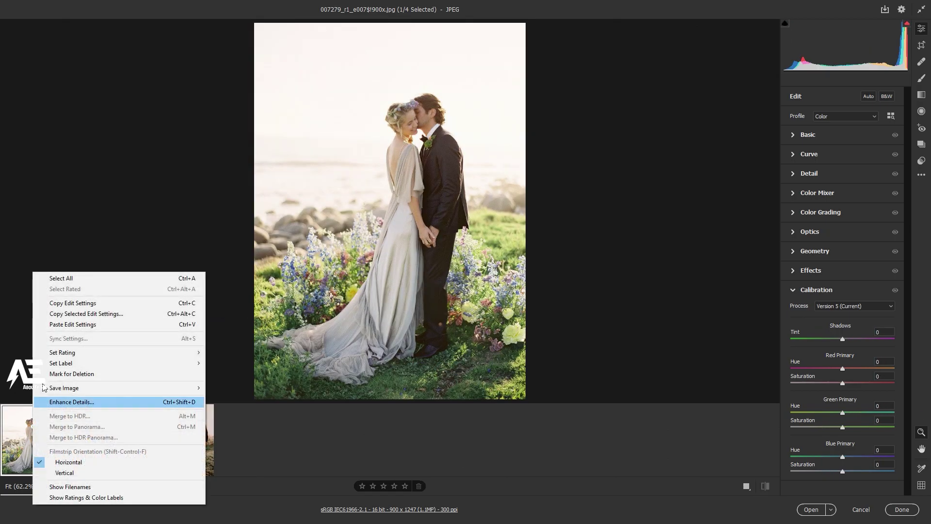
left_click(56, 325)
- Review the color grade on each of the four wedding photos in the filmstrip
left_click(80, 453)
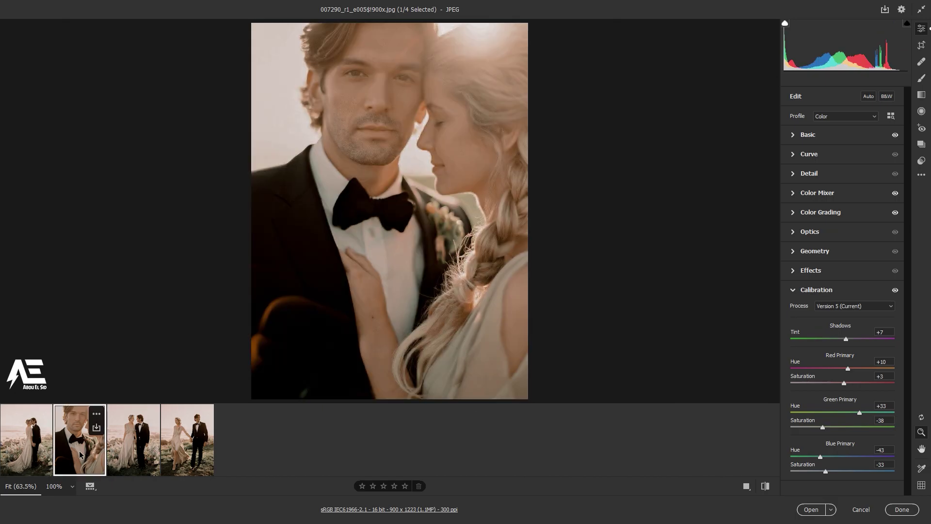
left_click(127, 457)
left_click(180, 461)
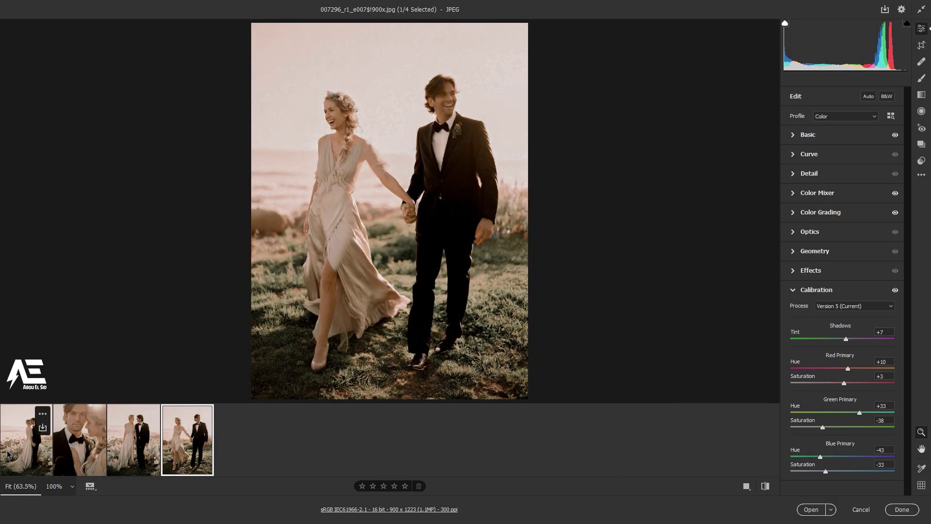
left_click(7, 461)
left_click(152, 465)
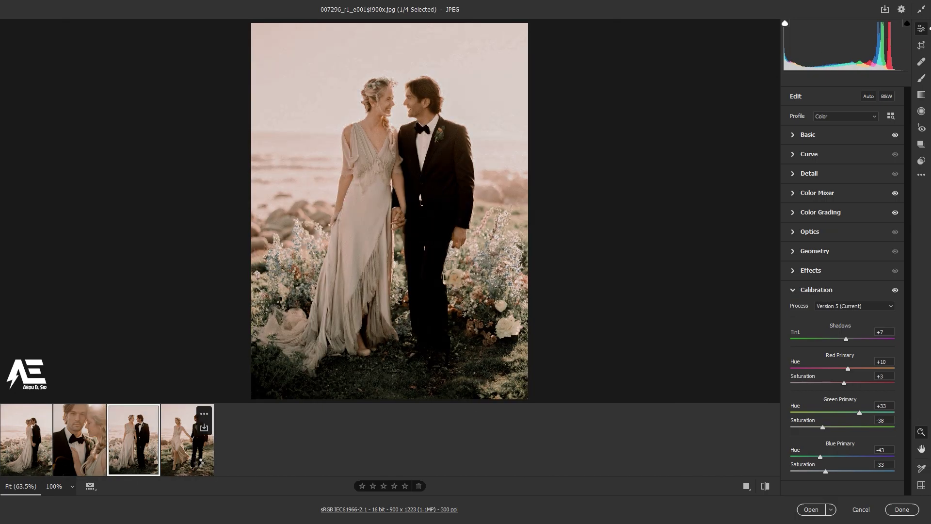
left_click(195, 461)
key("alt")
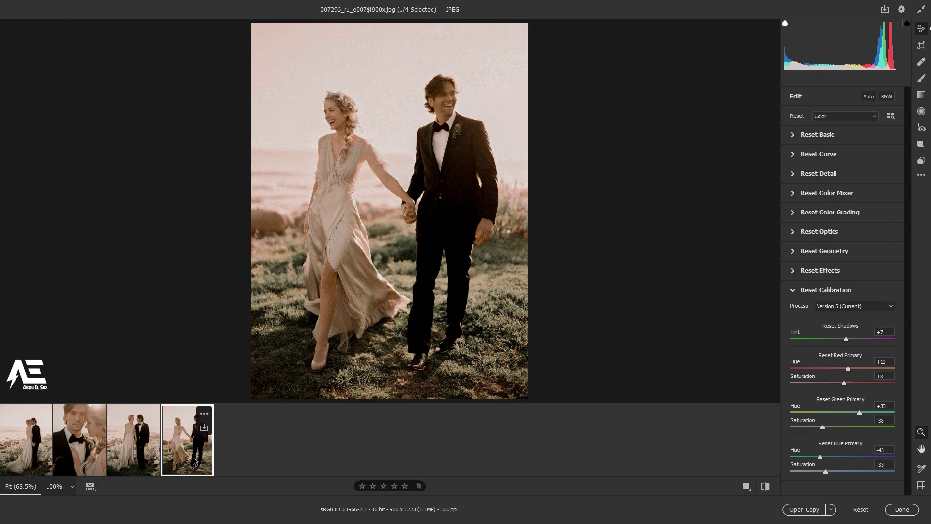